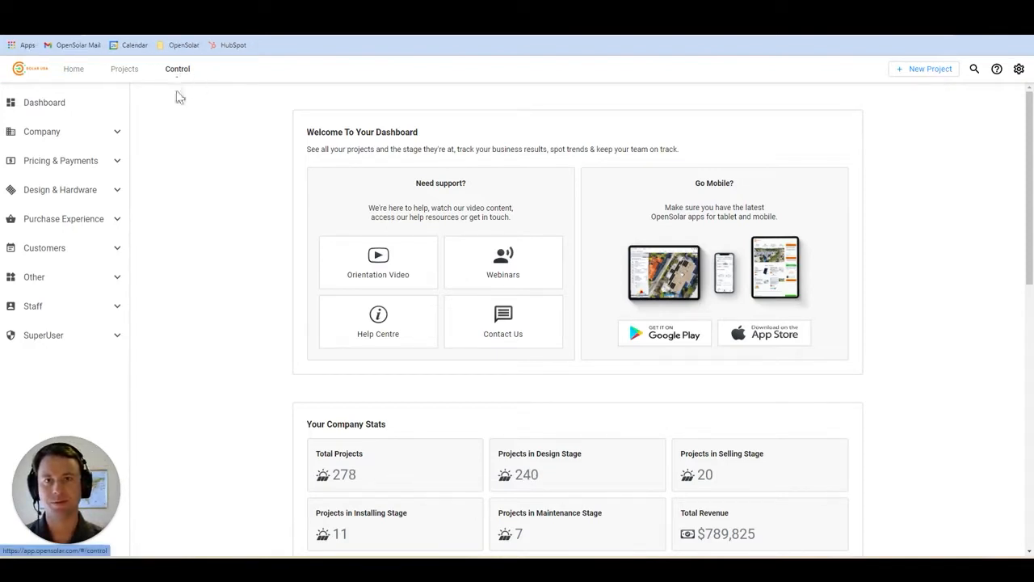
- Refresh the Sunlight Financial products under Payment Options and edit the Sunlight Solar 30 year 1.99% loan
left_click(112, 166)
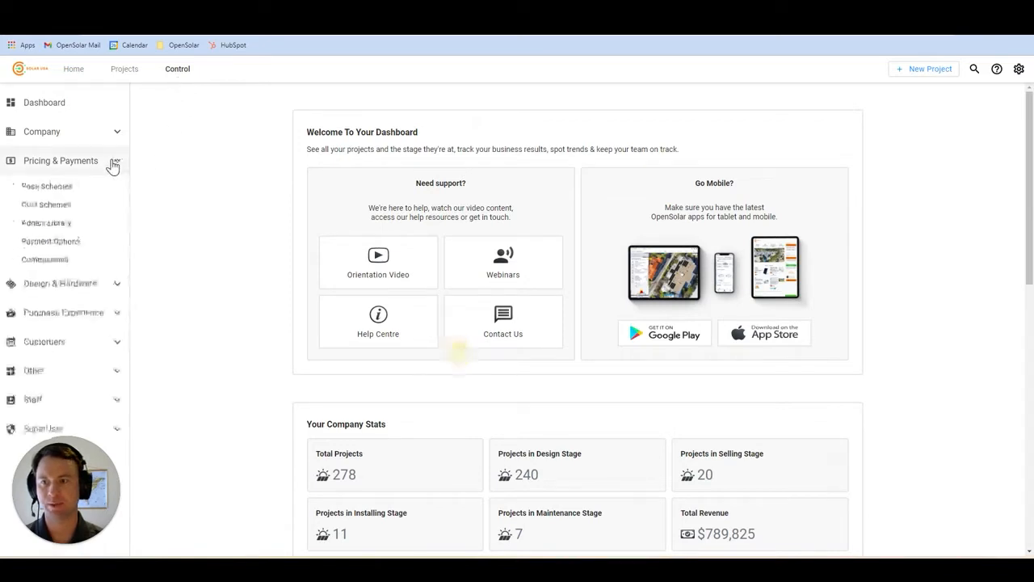
left_click(95, 243)
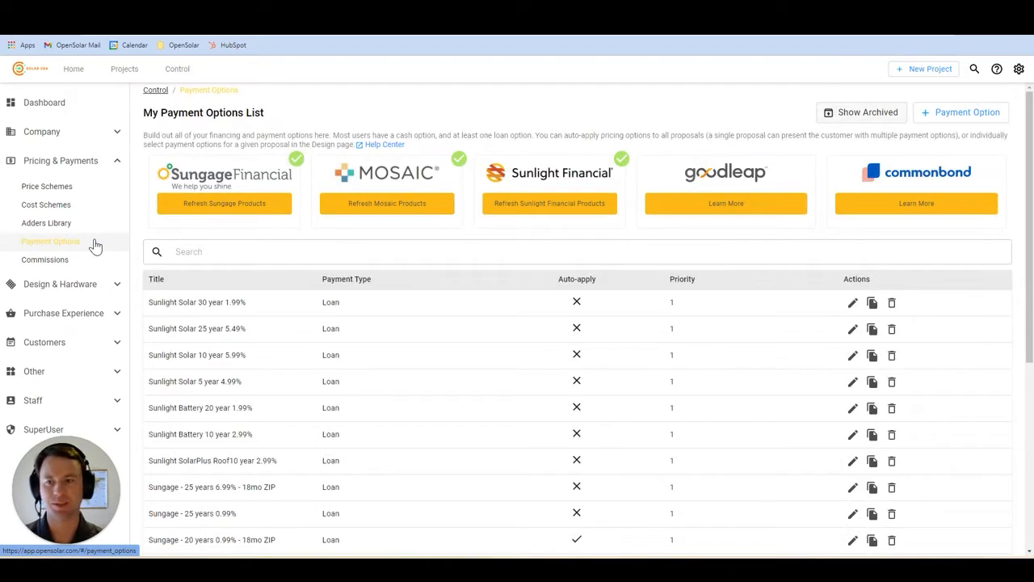
left_click(535, 208)
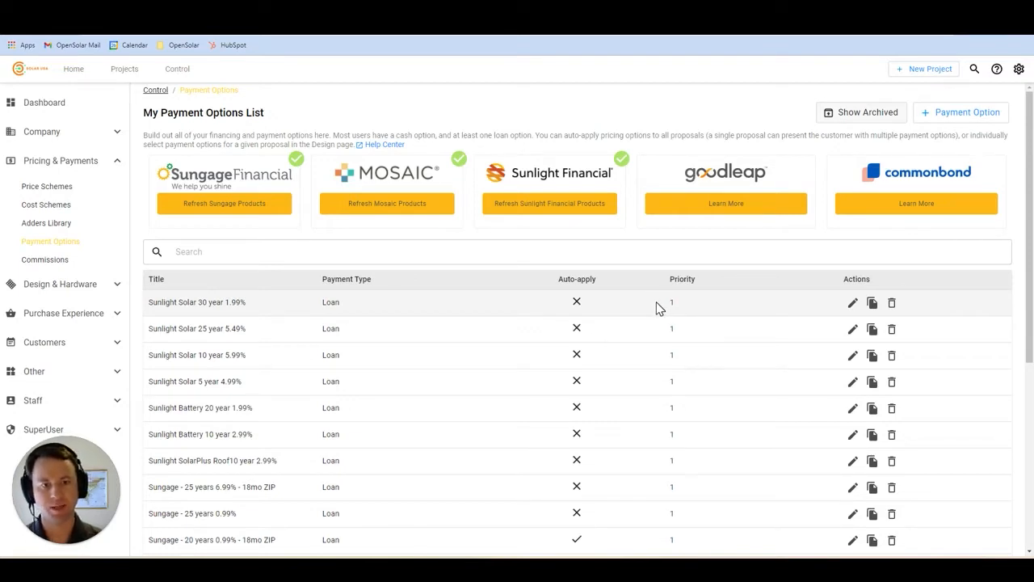
left_click(853, 304)
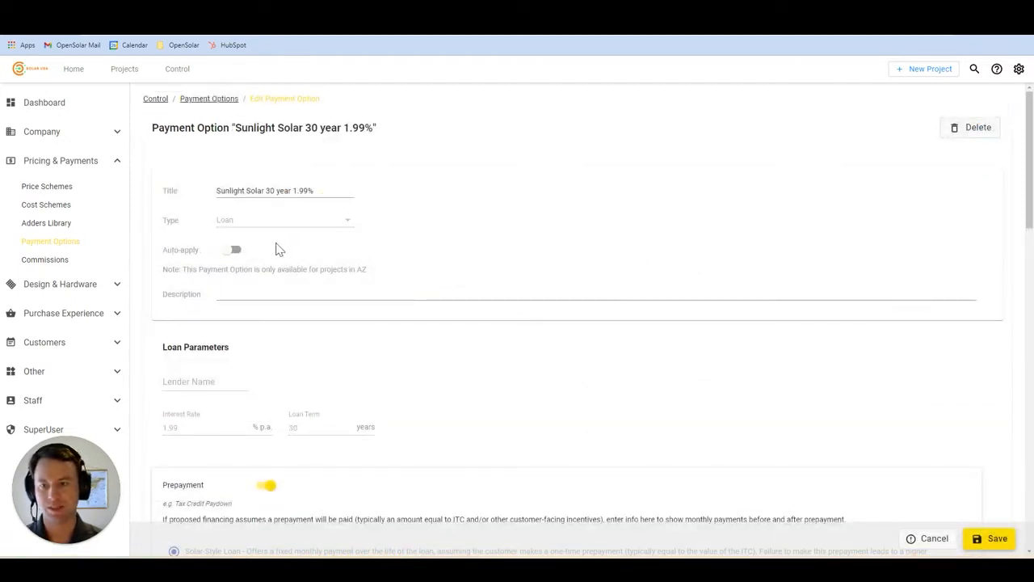
- Switch on Auto-apply for AZ projects on the Sunlight Solar 30 year 1.99% loan
left_click(237, 252)
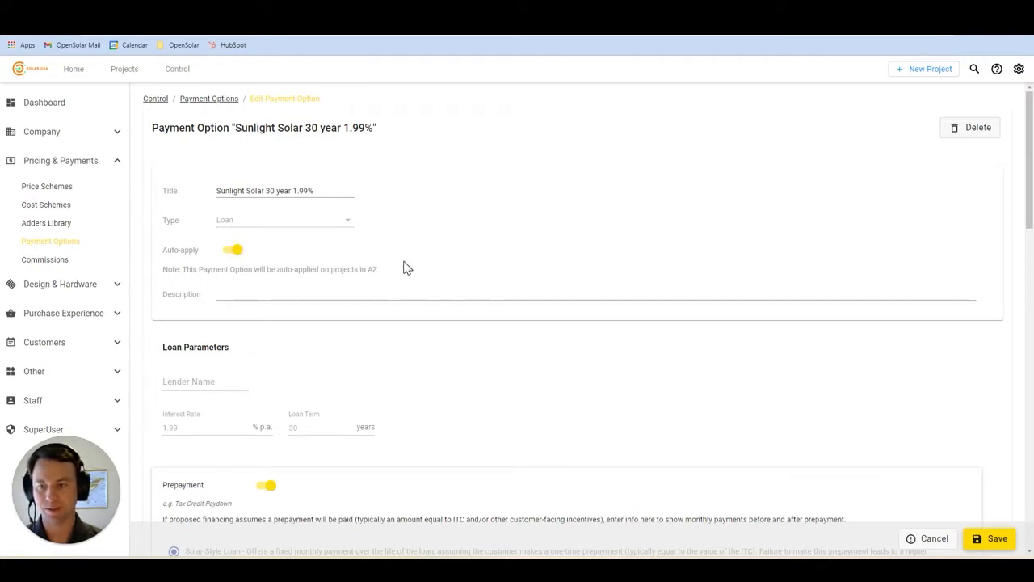
scroll(408, 269, "down", 3)
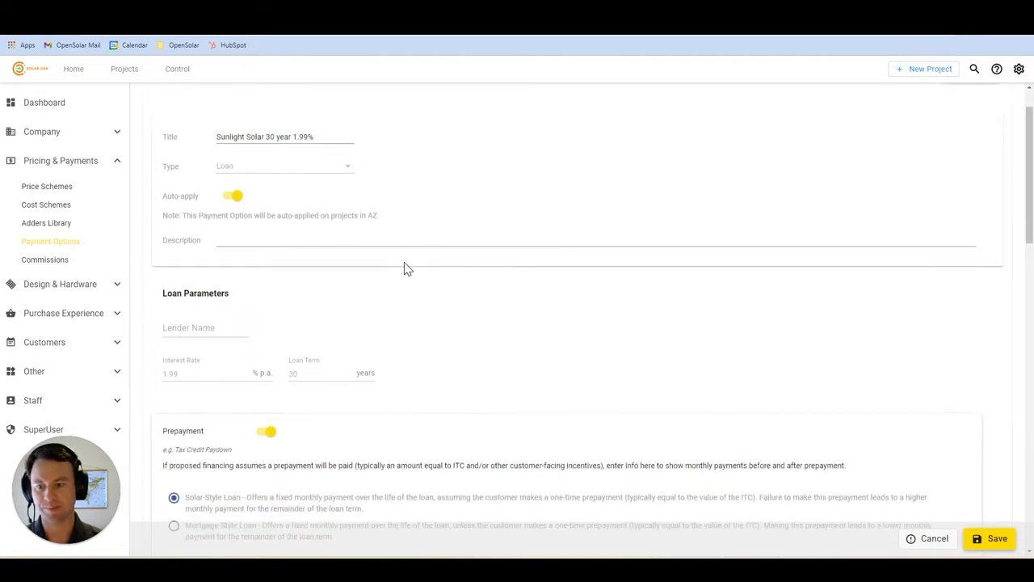
scroll(408, 269, "down", 1)
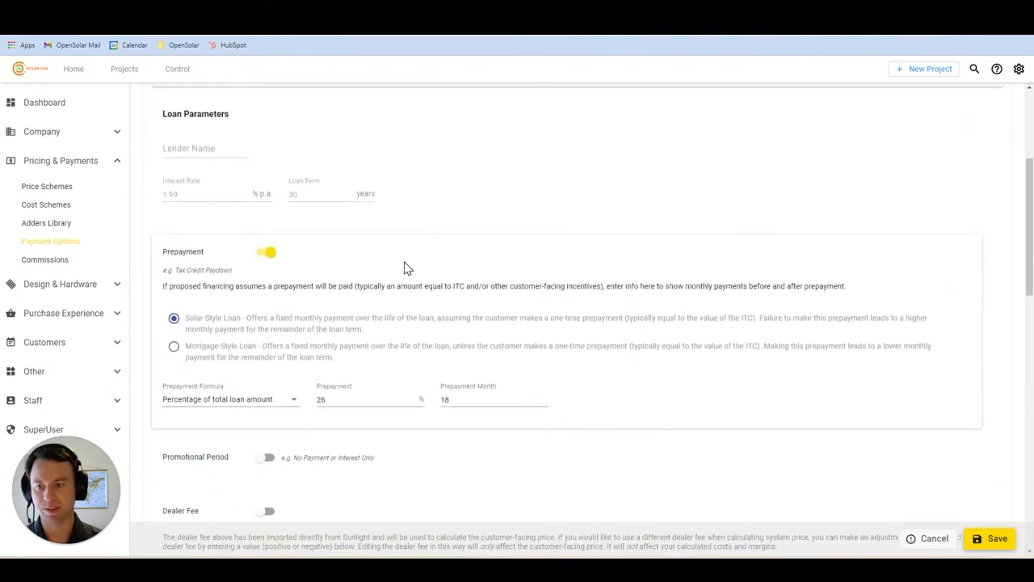
scroll(408, 268, "down", 3)
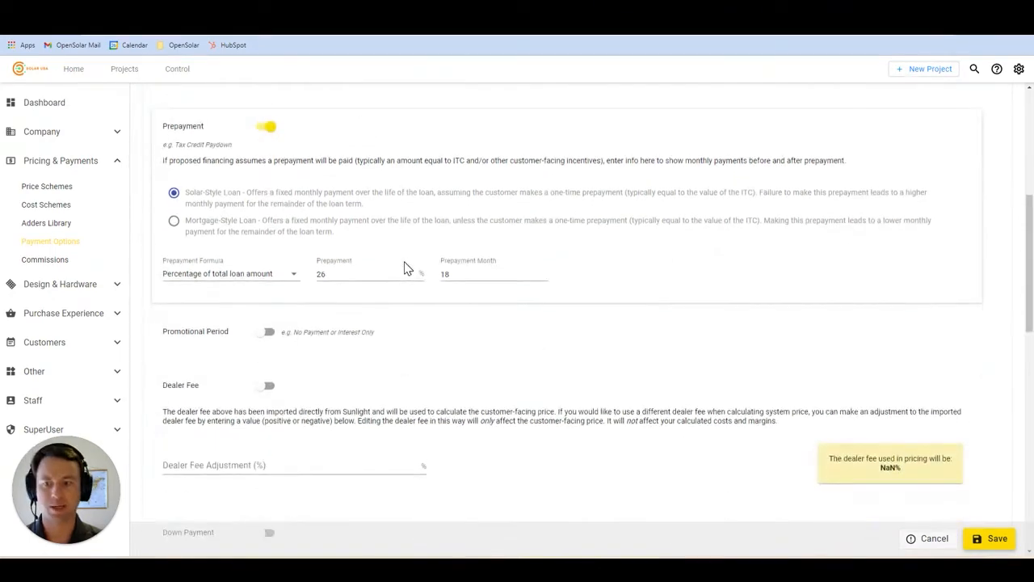
scroll(408, 268, "down", 2)
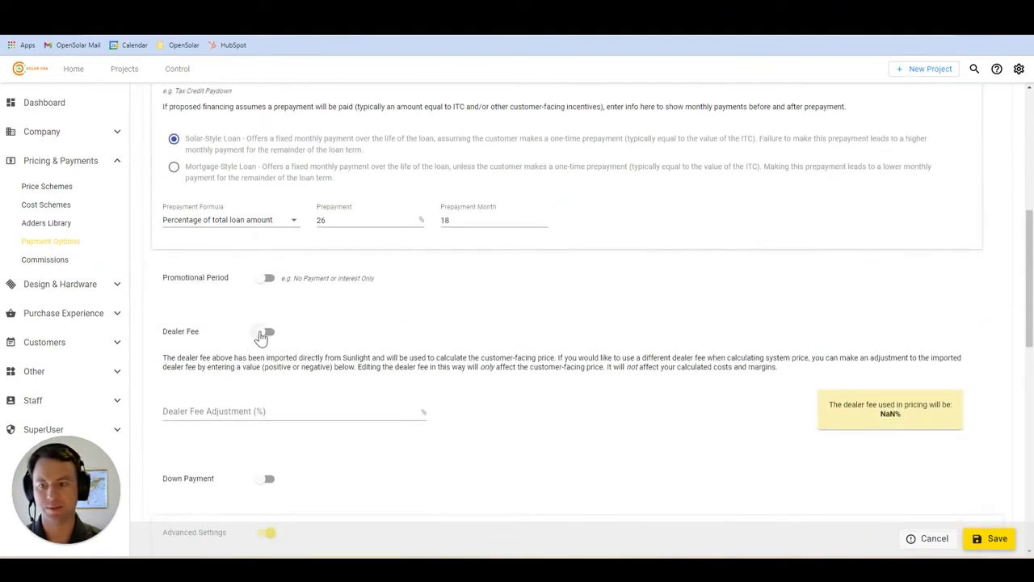
- Enable the dealer fee on the 30 year 1.99% loan and check its priority 1 advanced settings
left_click(262, 338)
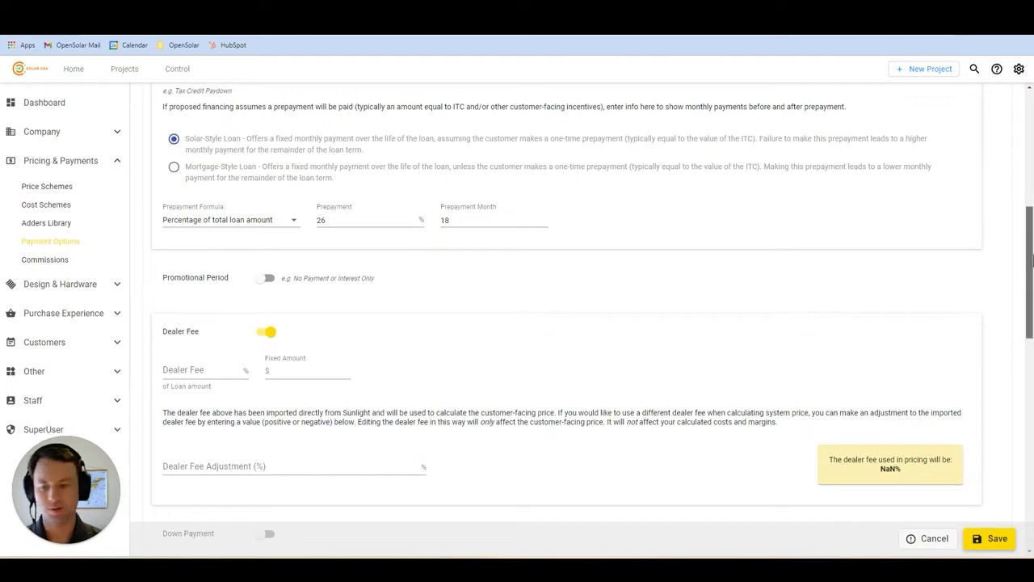
left_click_drag(1031, 259, 1027, 368)
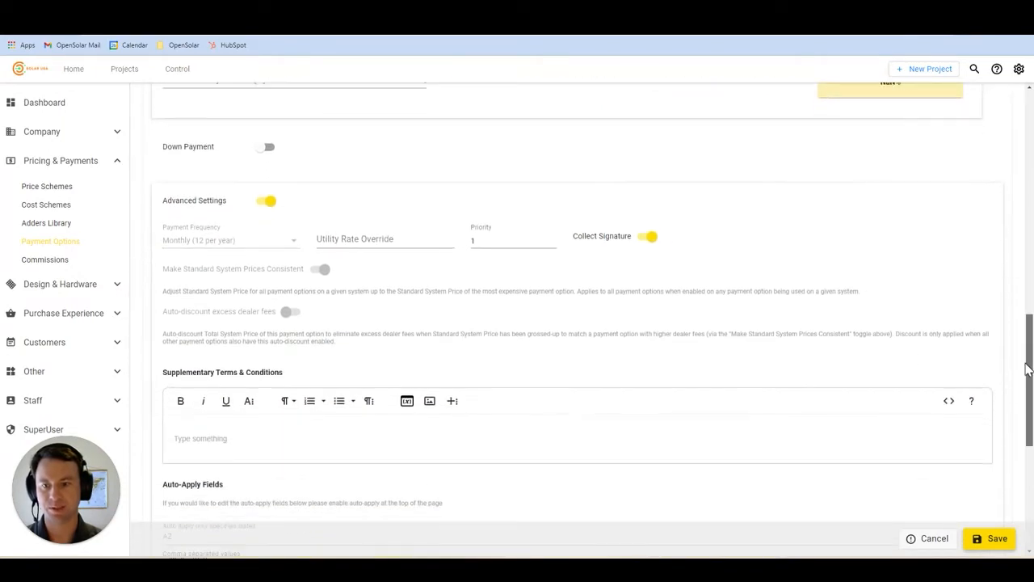
left_click(493, 238)
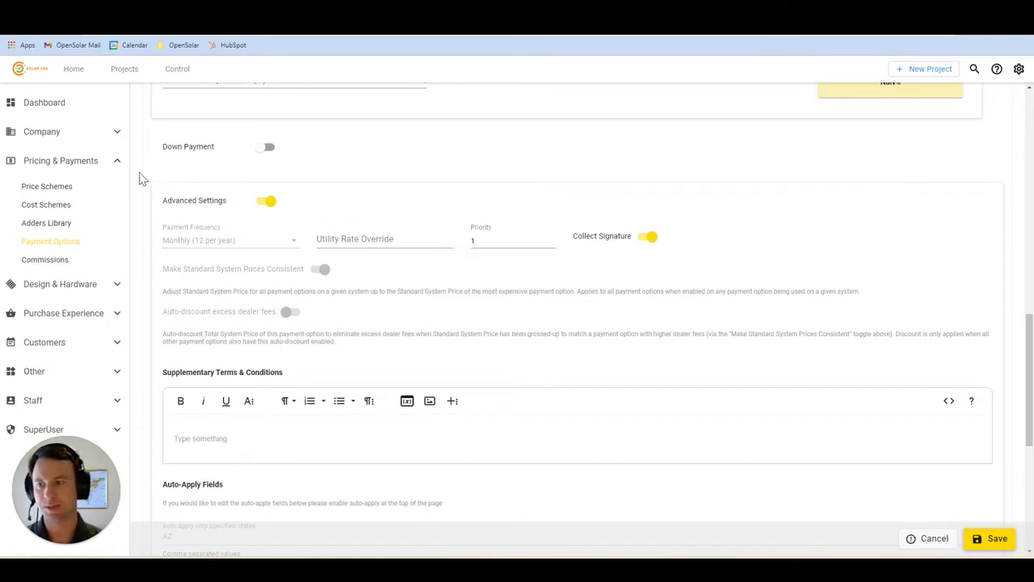
left_click(116, 165)
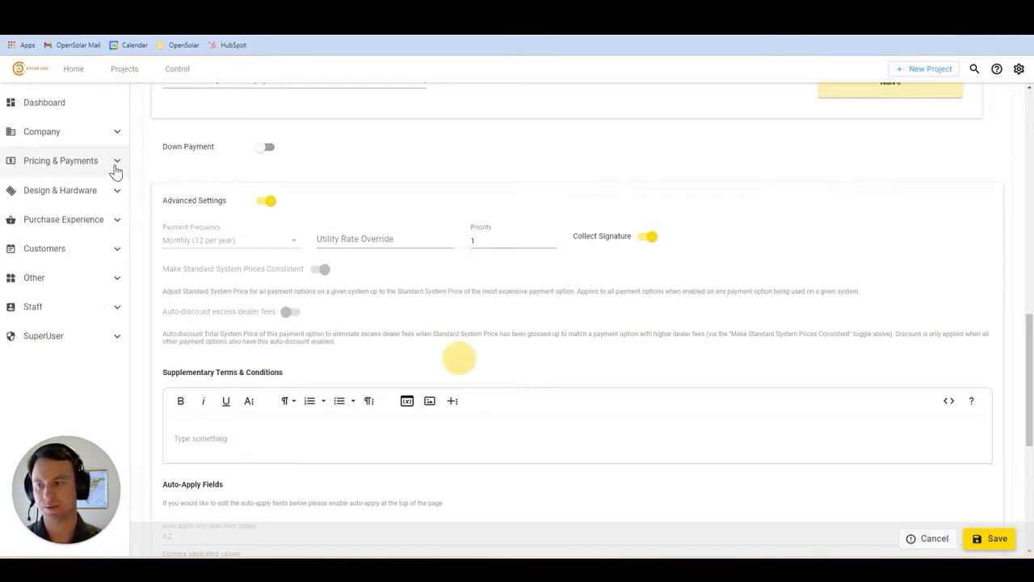
- In Integration & API Keys, disable Sunlight's automatic Orange Portal project creation and contract/NTP transfer
left_click(118, 278)
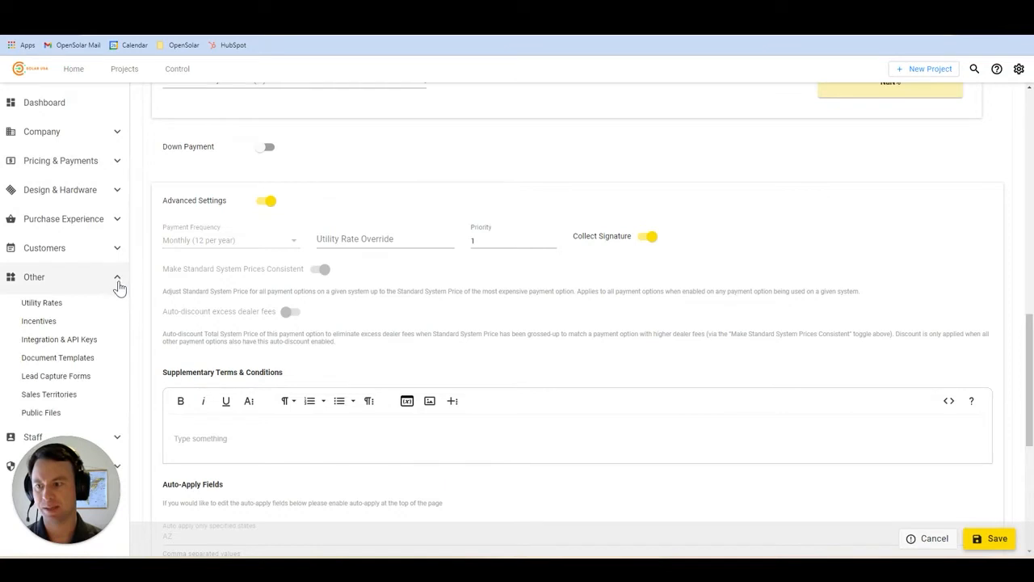
left_click(93, 344)
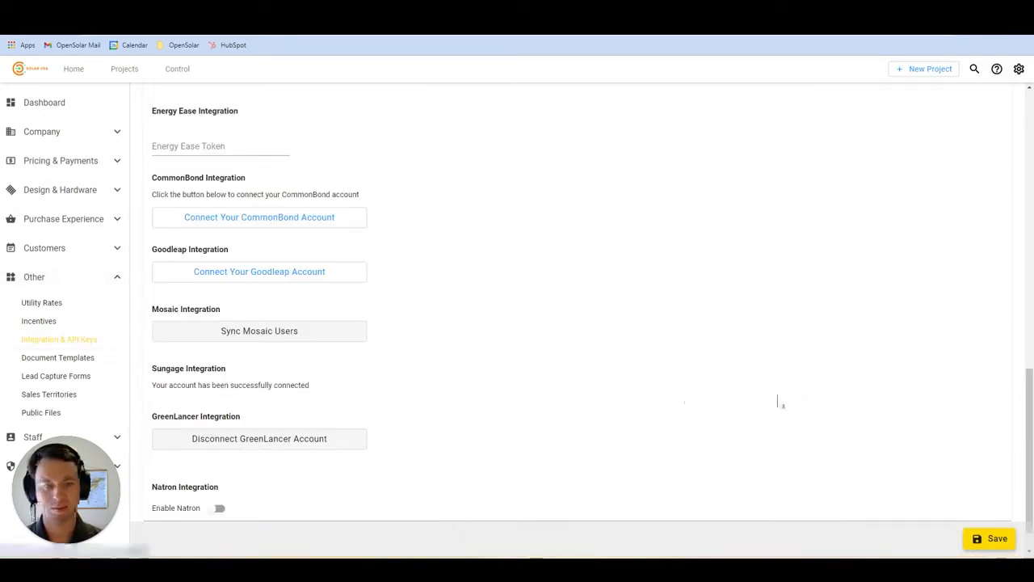
left_click_drag(1021, 423, 856, 280)
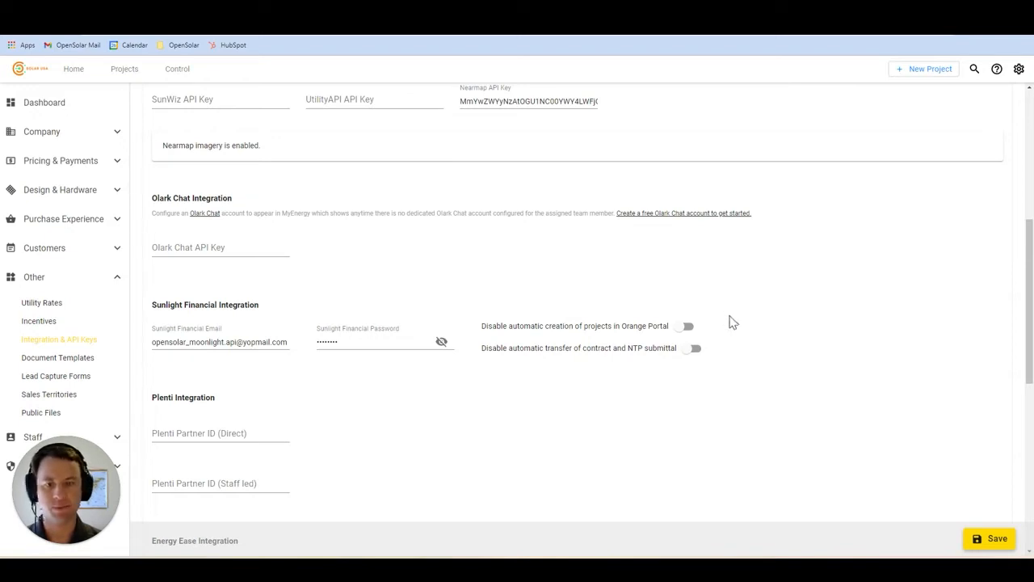
left_click(685, 326)
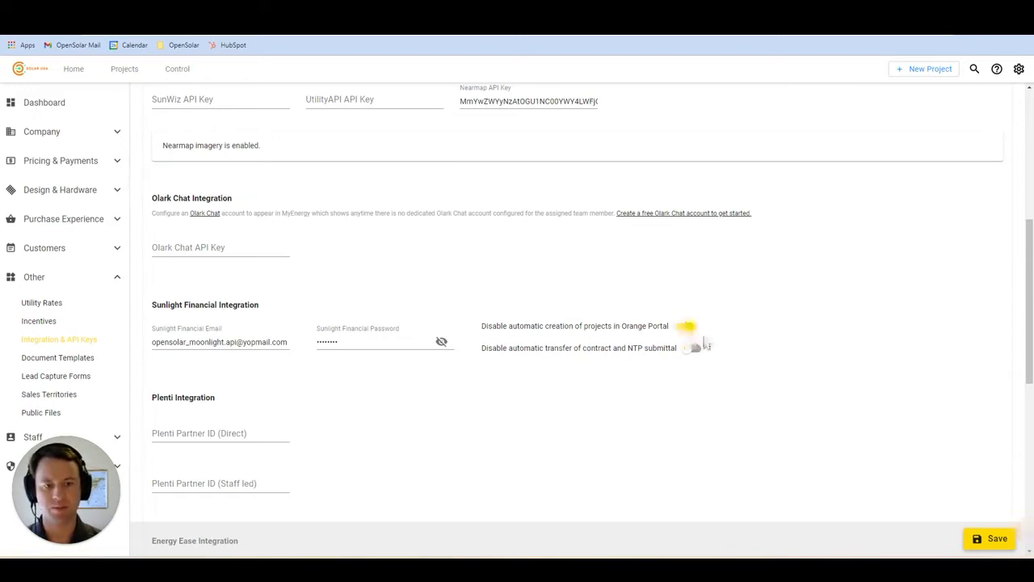
left_click(685, 358)
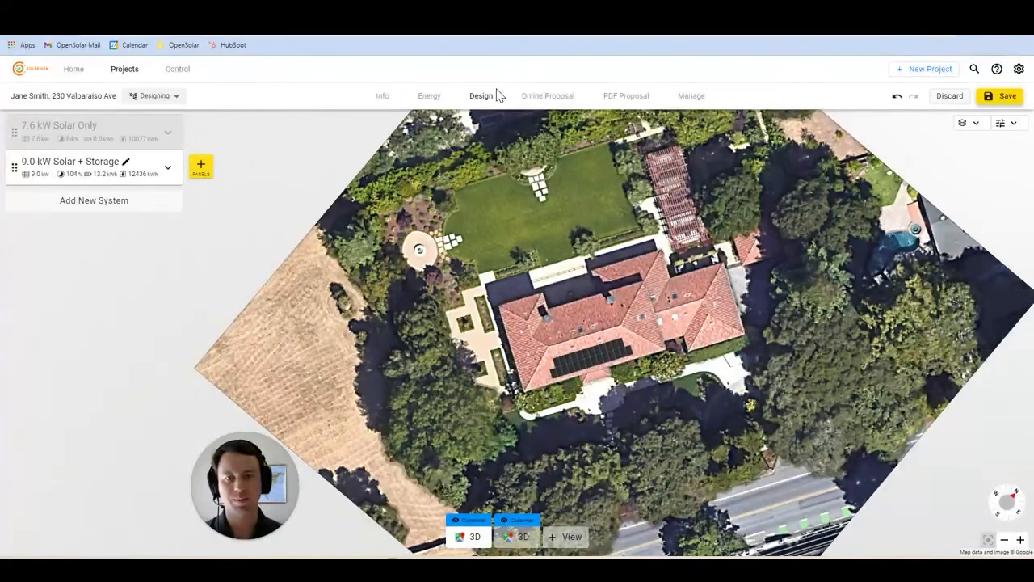
- Expand the 9.0 kW Solar + Storage system and view its pricing and payment options
left_click(169, 170)
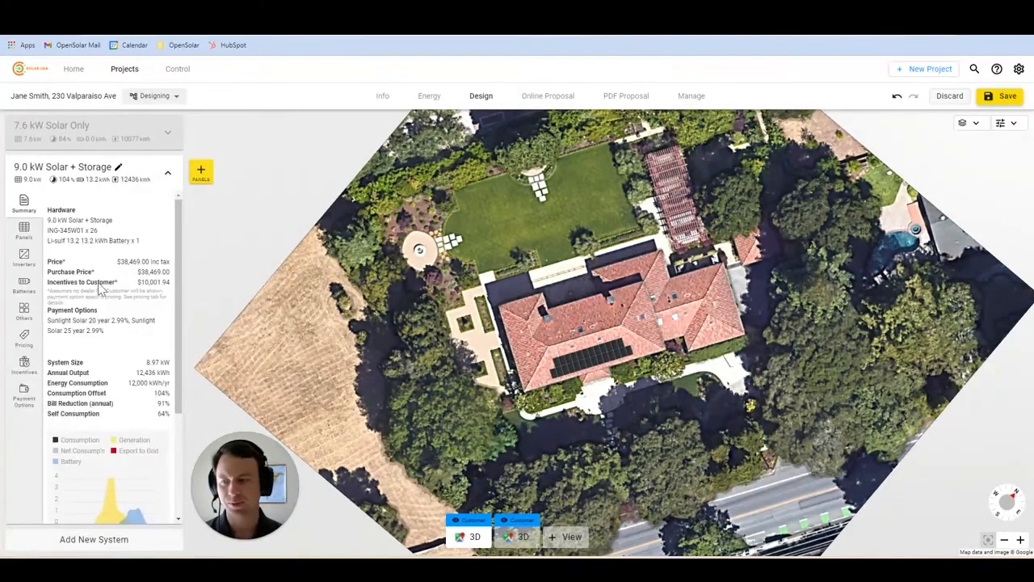
left_click(23, 338)
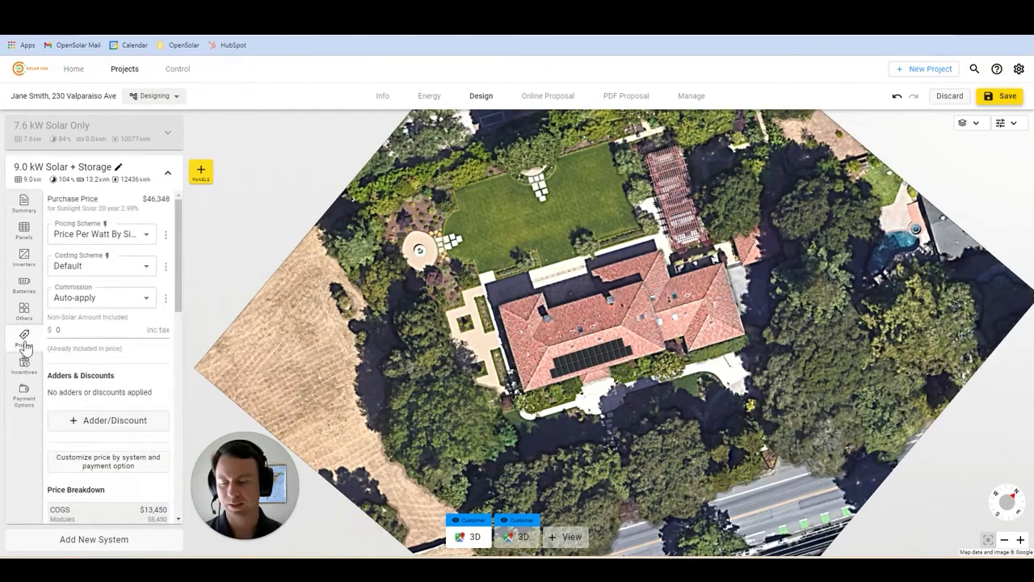
left_click(26, 401)
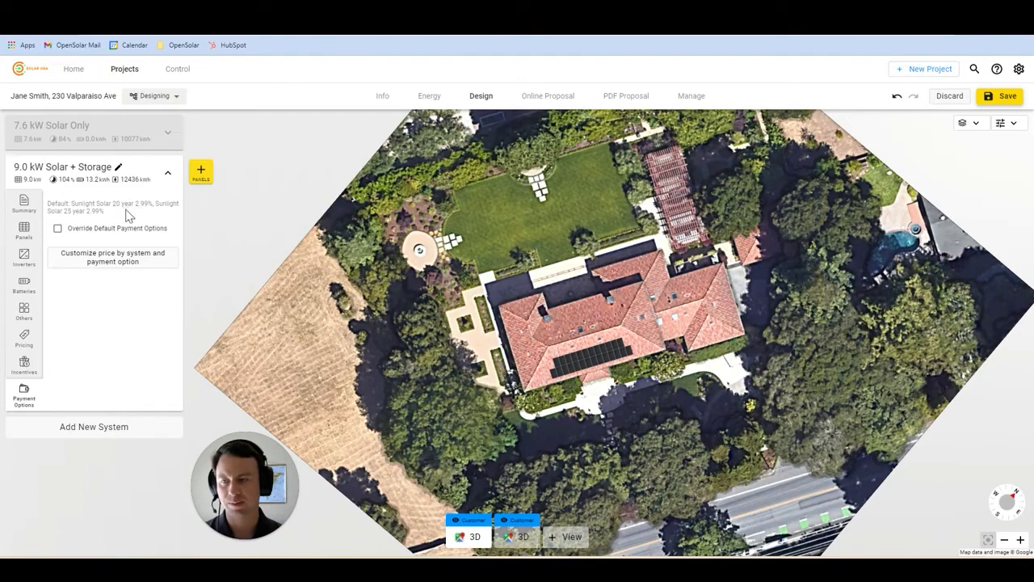
- Override default payment options, adding Sunlight Solar 5 year 4.99% beside the 20 and 25 year 2.99% loans
left_click(58, 228)
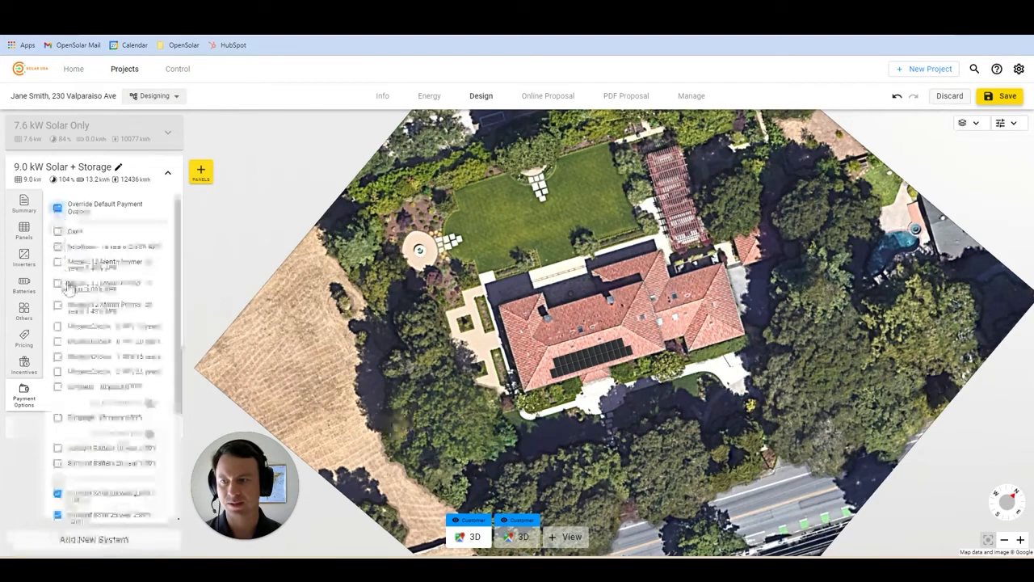
scroll(169, 302, "down", 2)
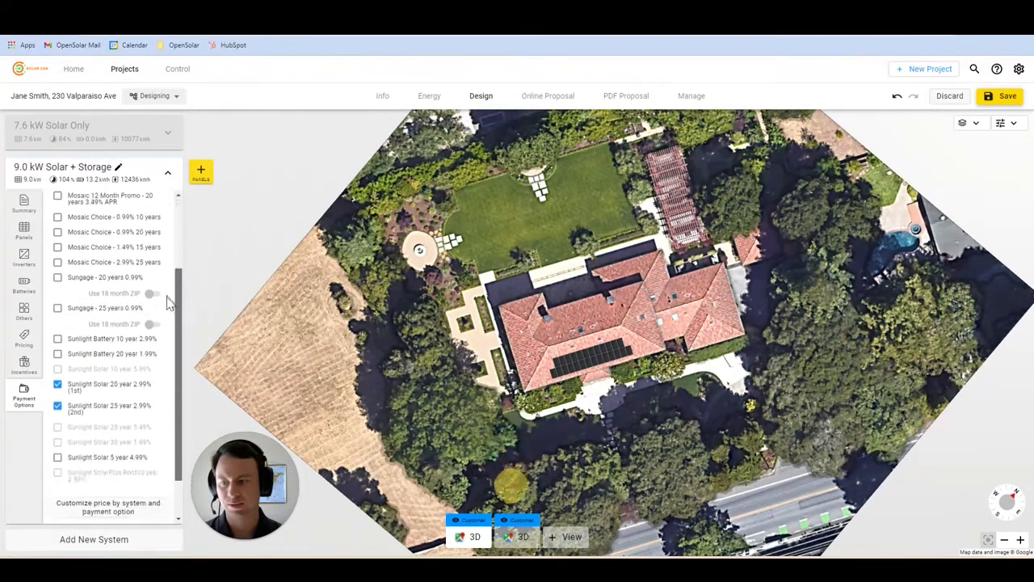
scroll(165, 315, "down", 1)
left_click(57, 407)
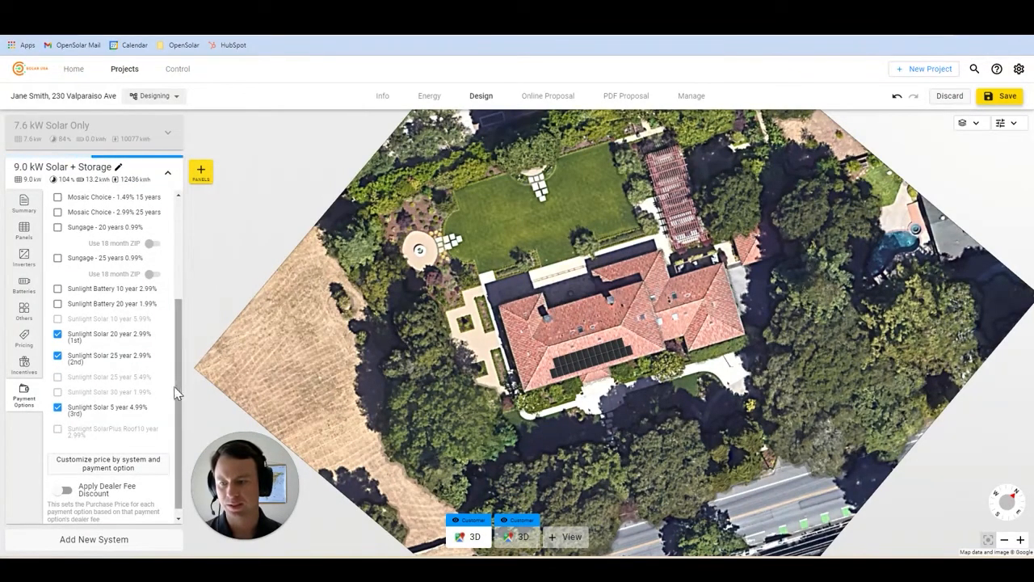
scroll(176, 392, "down", 1)
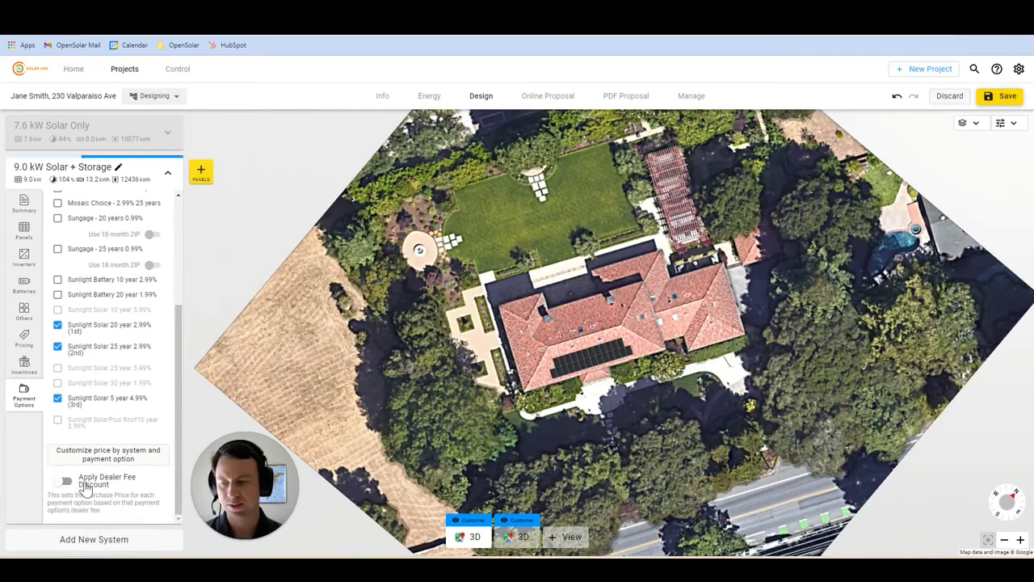
- Switch on Apply Dealer Fee Discount for the 9.0 kW system, giving a $46,348 purchase price
left_click(85, 484)
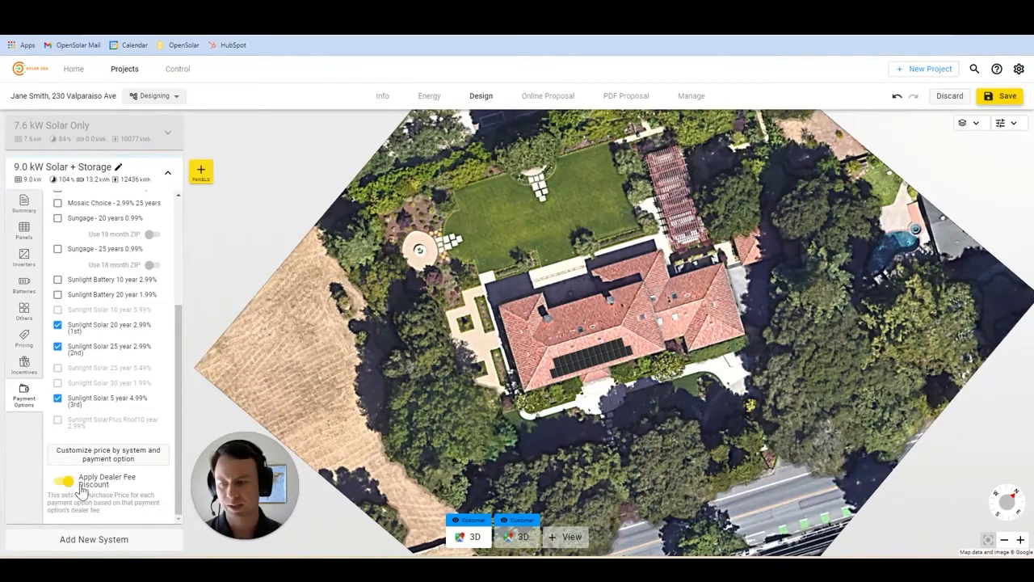
left_click(67, 488)
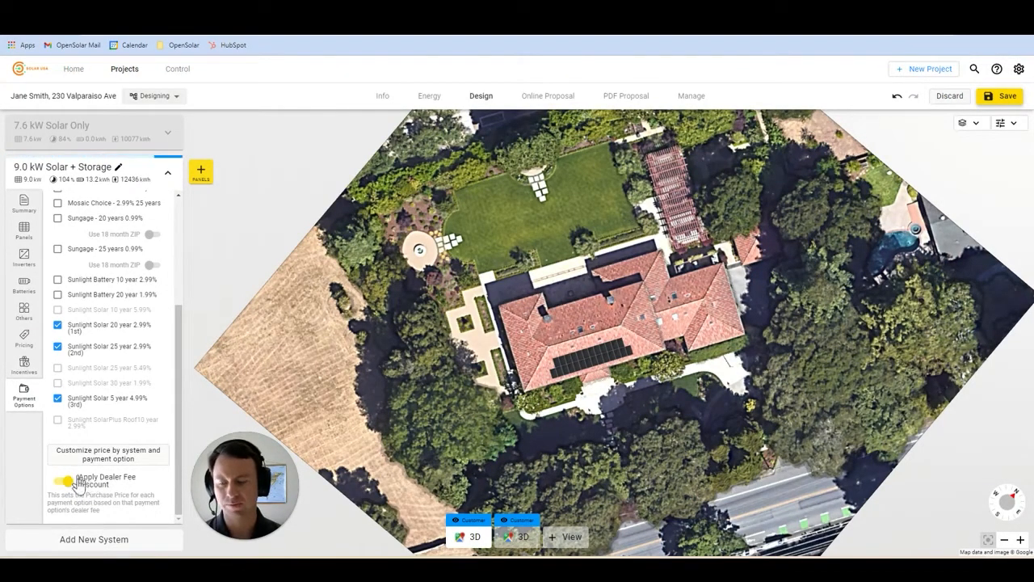
left_click(24, 341)
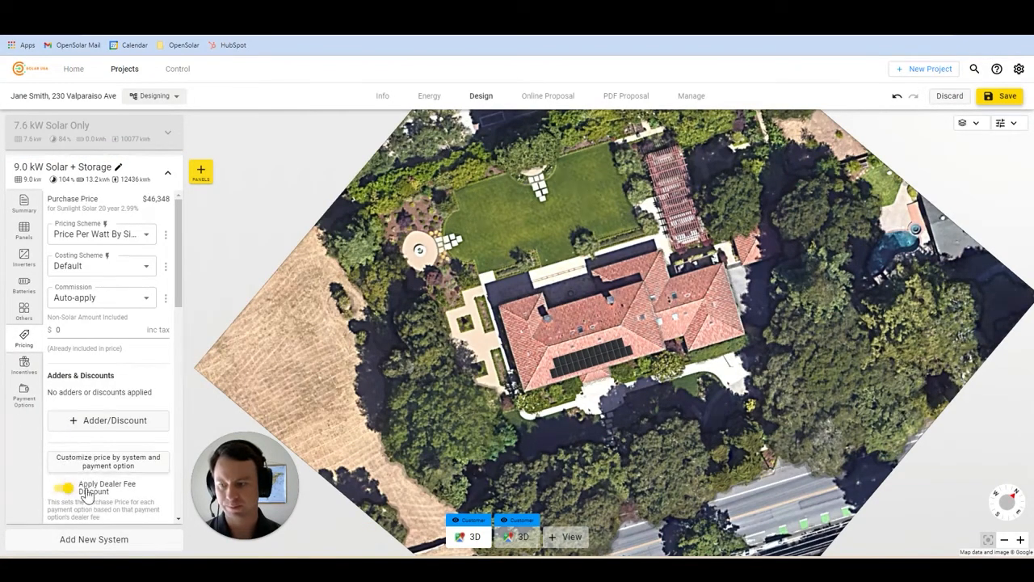
left_click(24, 396)
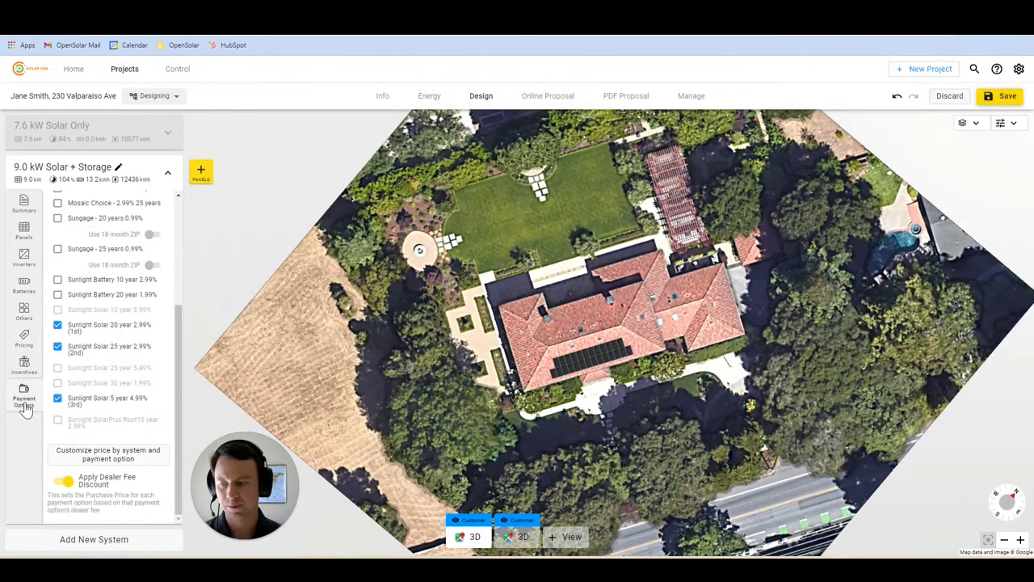
left_click(153, 462)
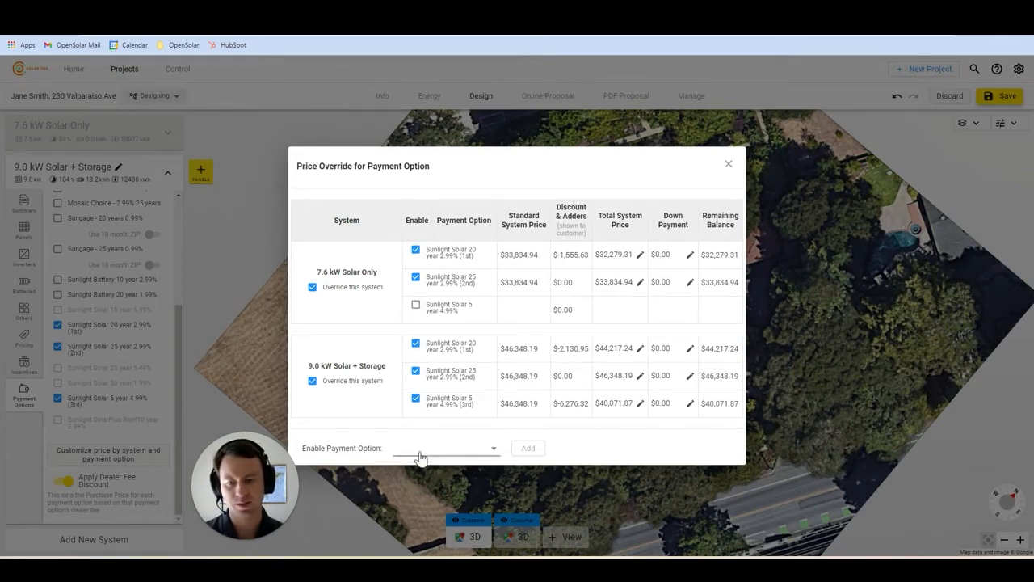
left_click(487, 451)
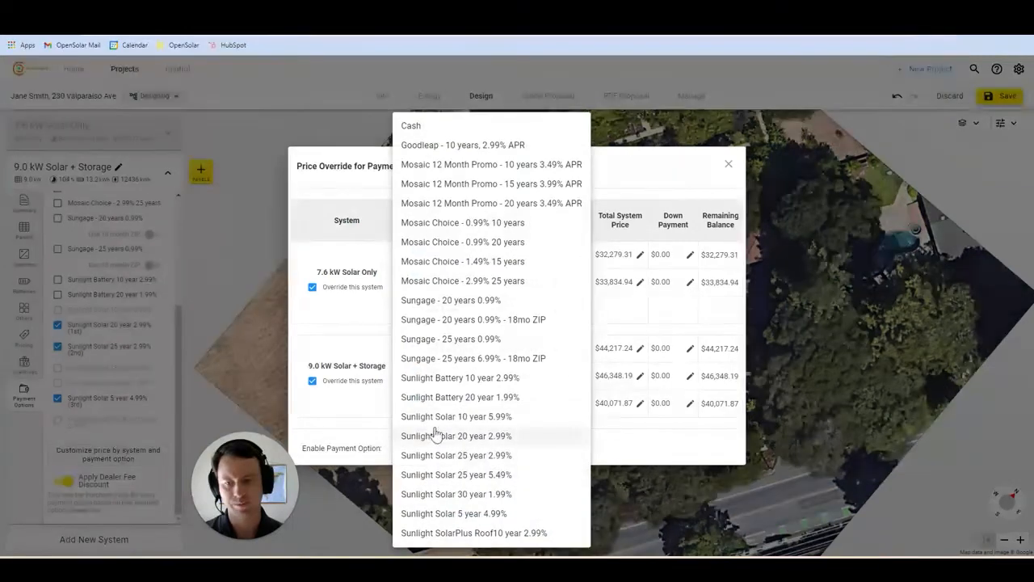
left_click(361, 451)
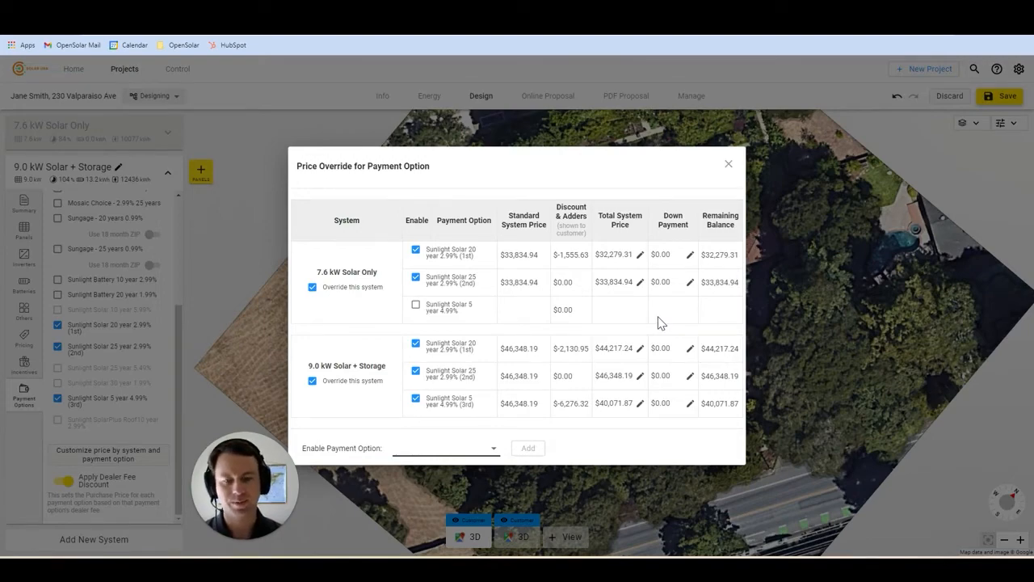
left_click(728, 164)
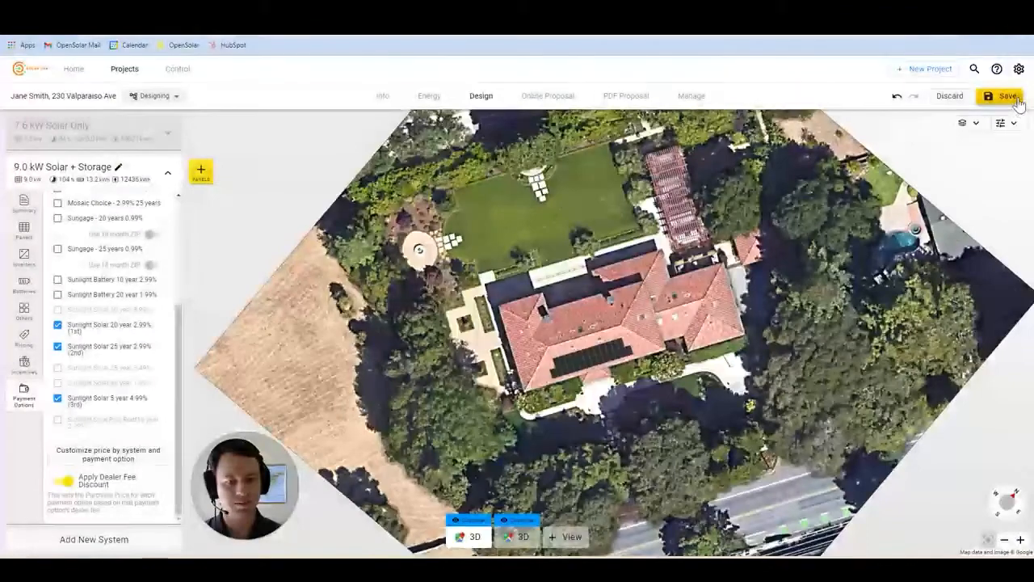
- Save, then show the 9.0 kW Solar + Storage proposal on Sunlight 20 year 2.99% at $185.16/month
left_click(1001, 95)
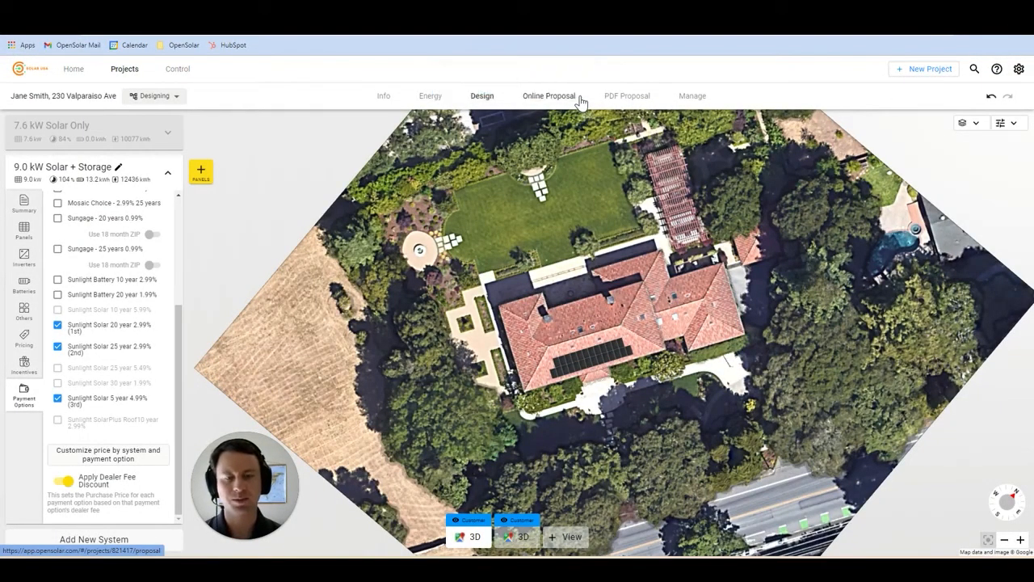
left_click(566, 96)
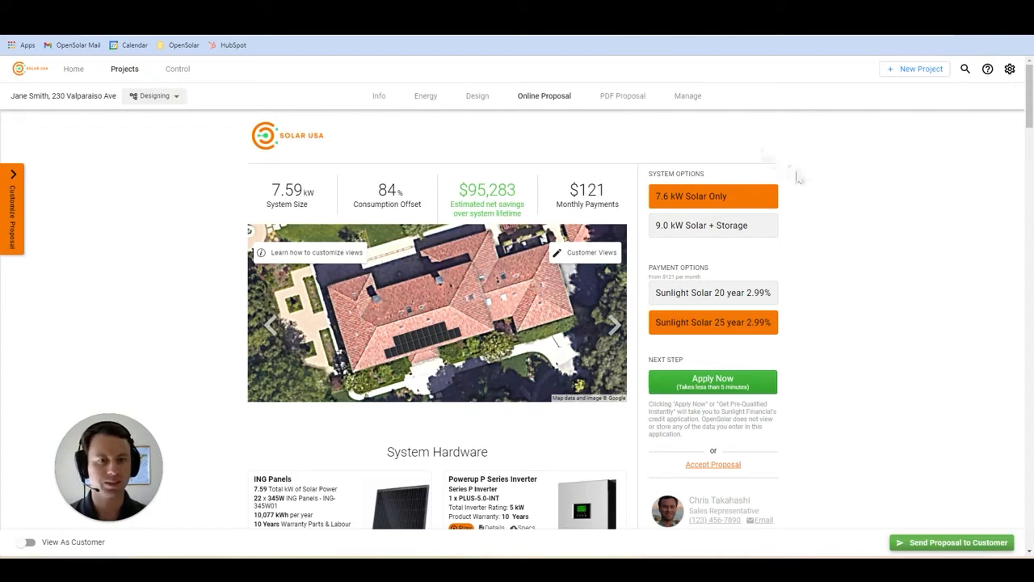
left_click(772, 226)
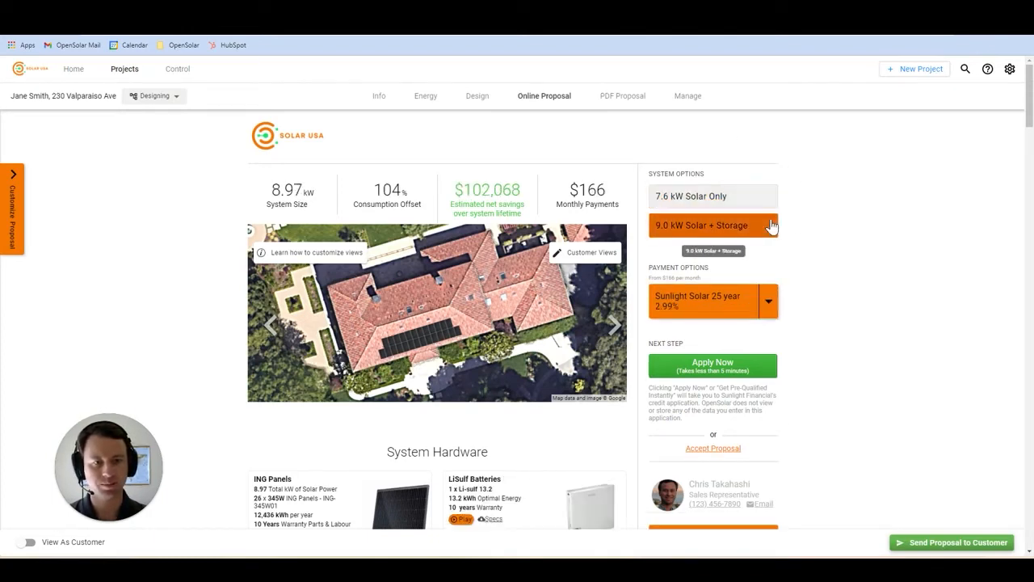
left_click(775, 307)
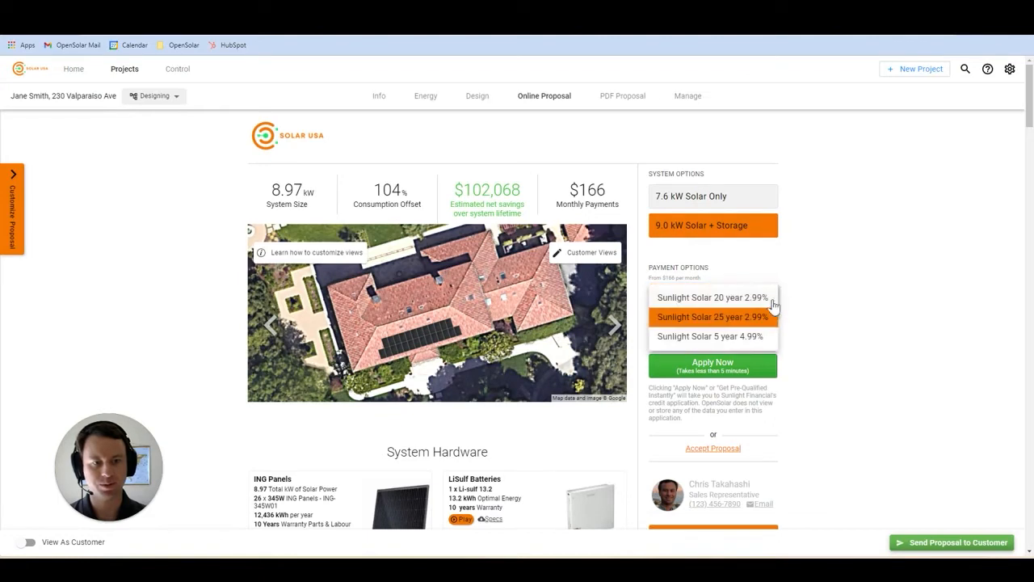
left_click(765, 297)
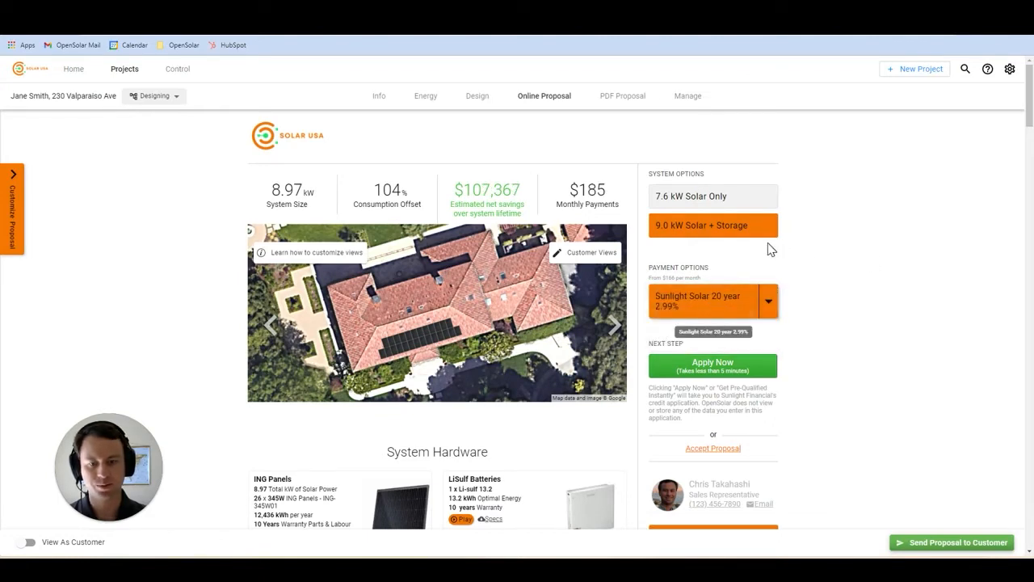
left_click_drag(1029, 83, 1006, 278)
- Scroll the online proposal down to the Sunlight Solar 20 year 2.99% Quotation table
scroll(993, 298, "down", 4)
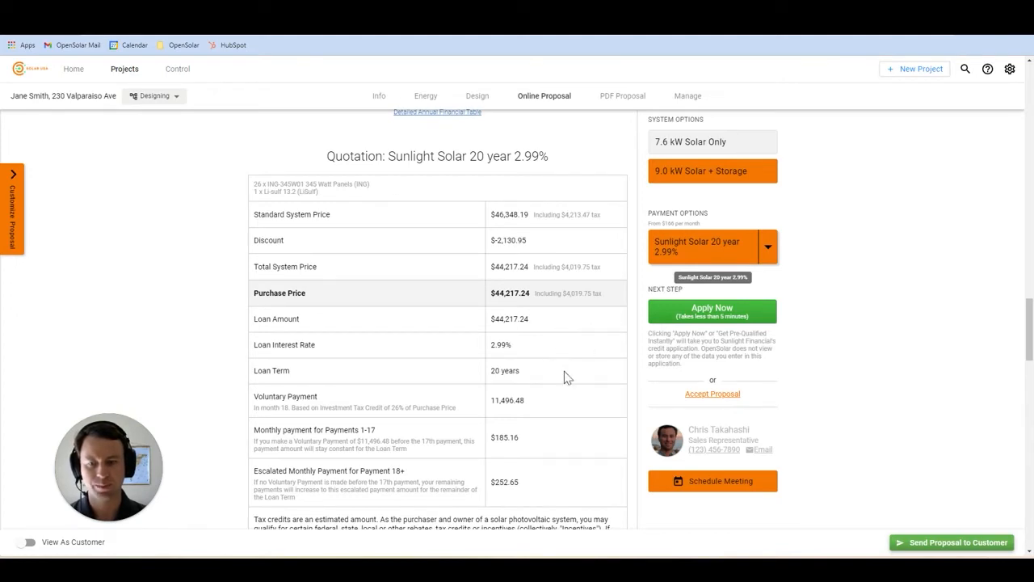
scroll(565, 377, "down", 1)
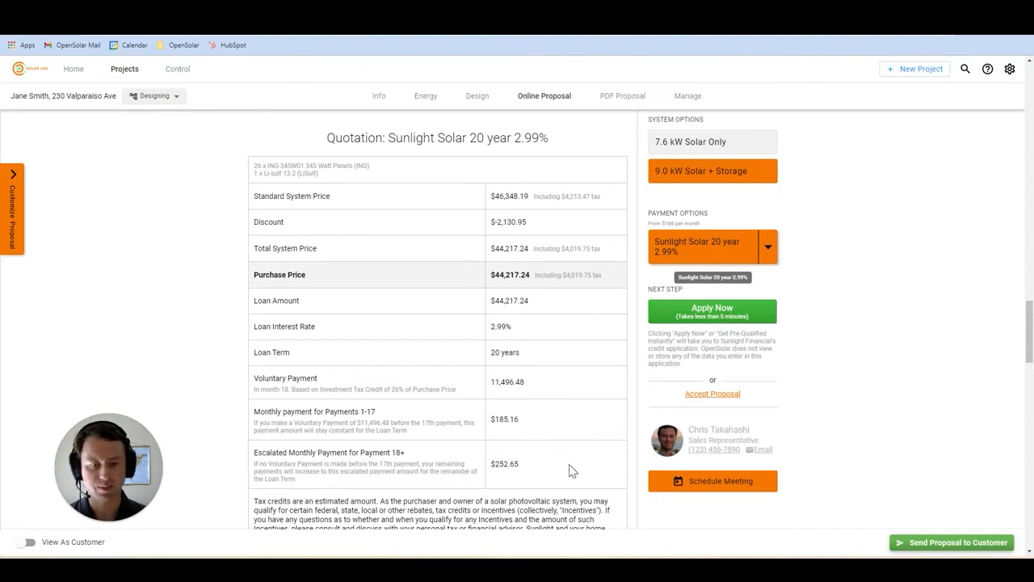
scroll(576, 467, "down", 5)
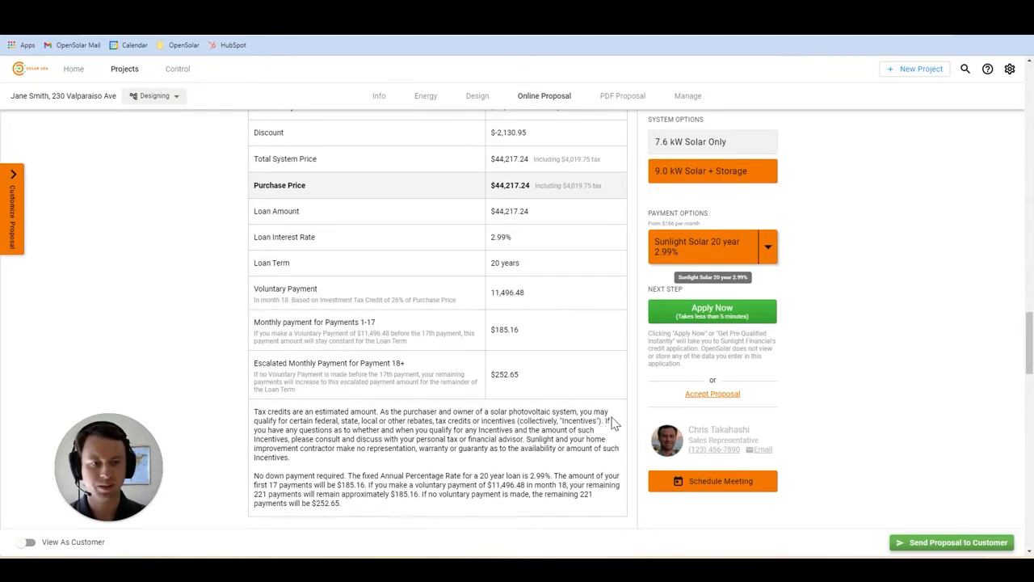
left_click(760, 313)
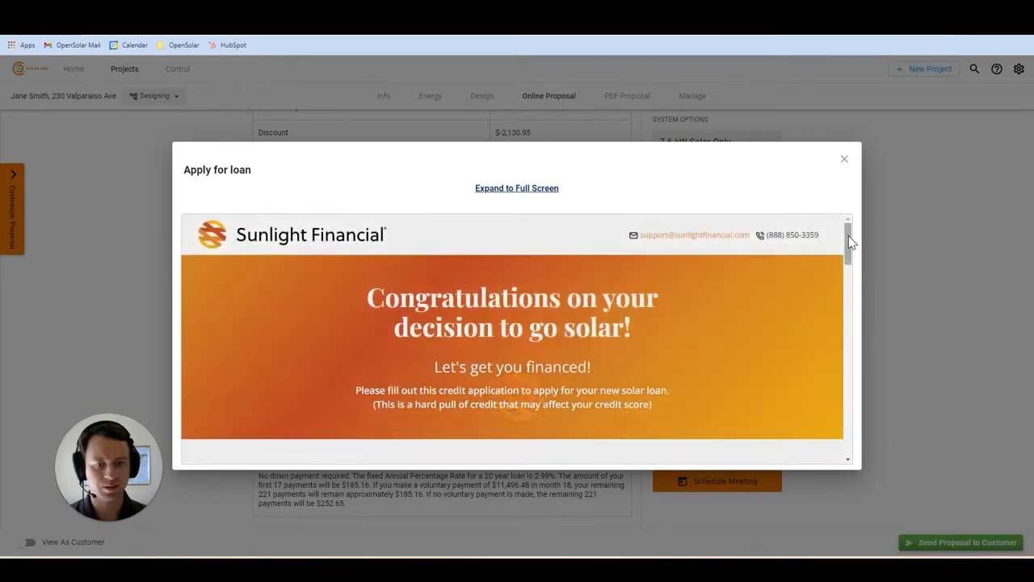
mouse_move(848, 240)
left_mouse_down()
mouse_move(847, 434)
mouse_move(869, 314)
mouse_move(855, 233)
left_mouse_up()
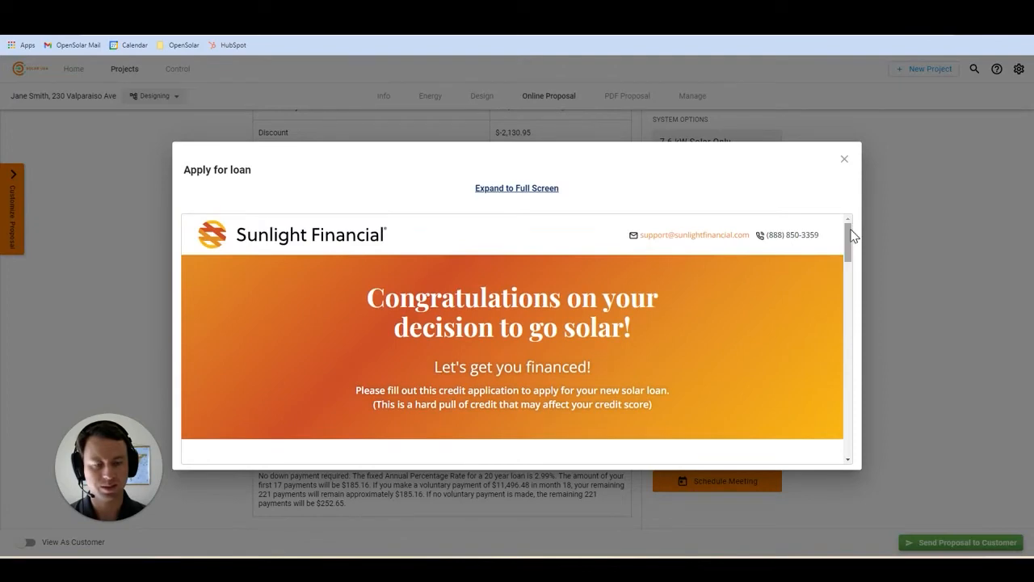
left_click(843, 162)
left_click(619, 348)
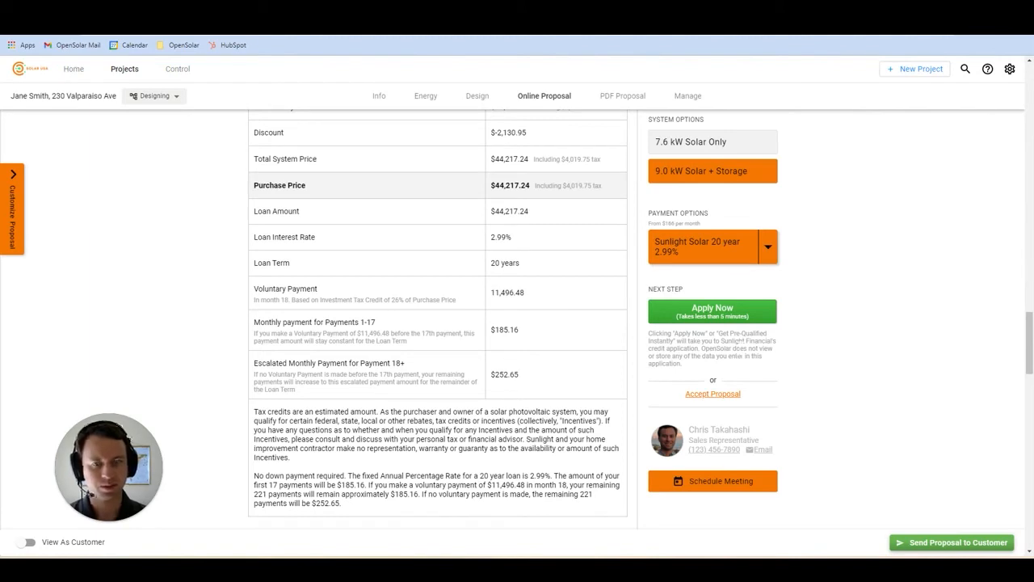
- Preview the proposal as the customer, then from Manage start sending the project to Sunlight
left_click(29, 541)
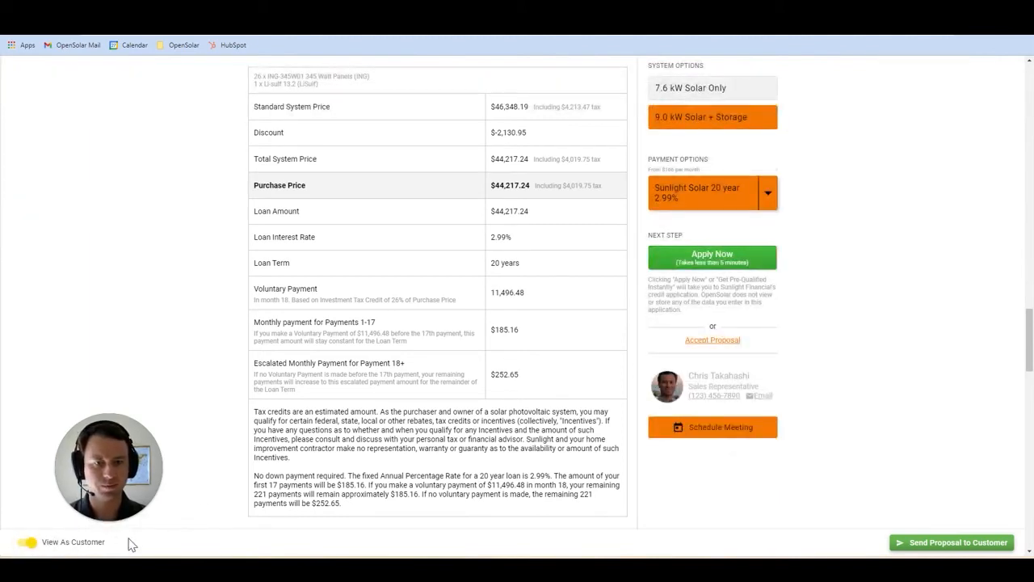
scroll(1030, 306, "up", 3)
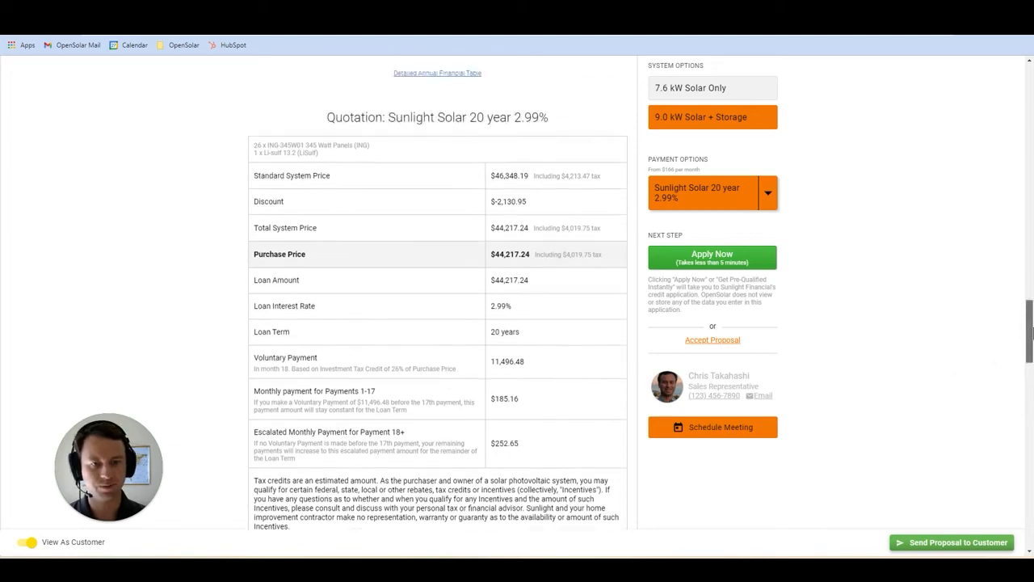
left_click_drag(1030, 305, 1030, 90)
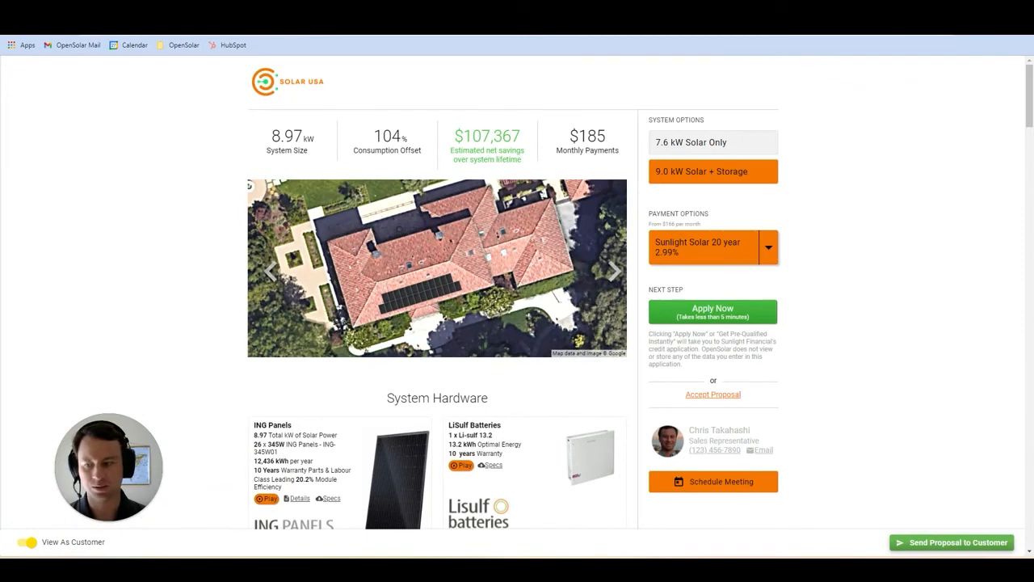
left_click(21, 545)
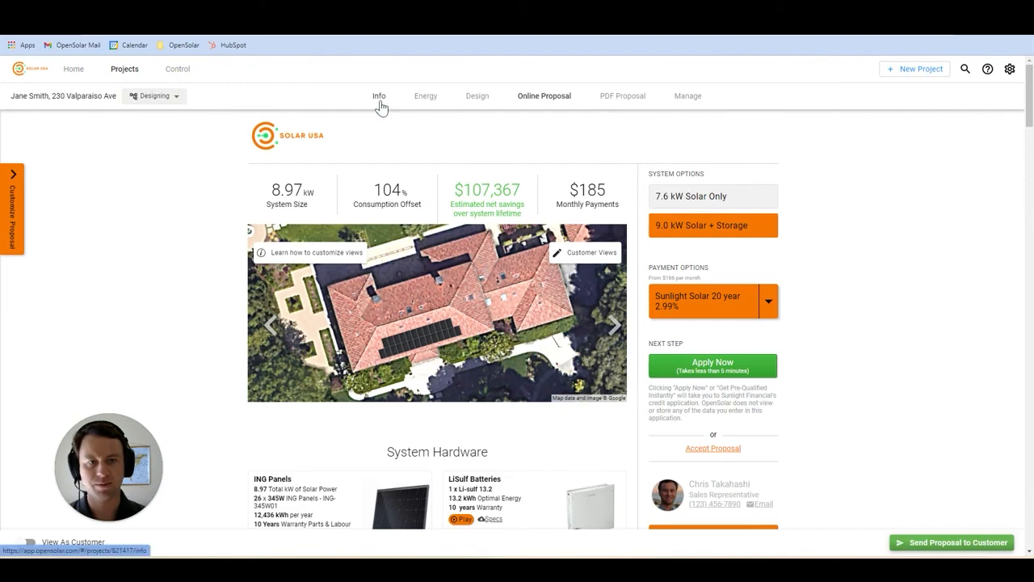
left_click(685, 103)
left_click(716, 139)
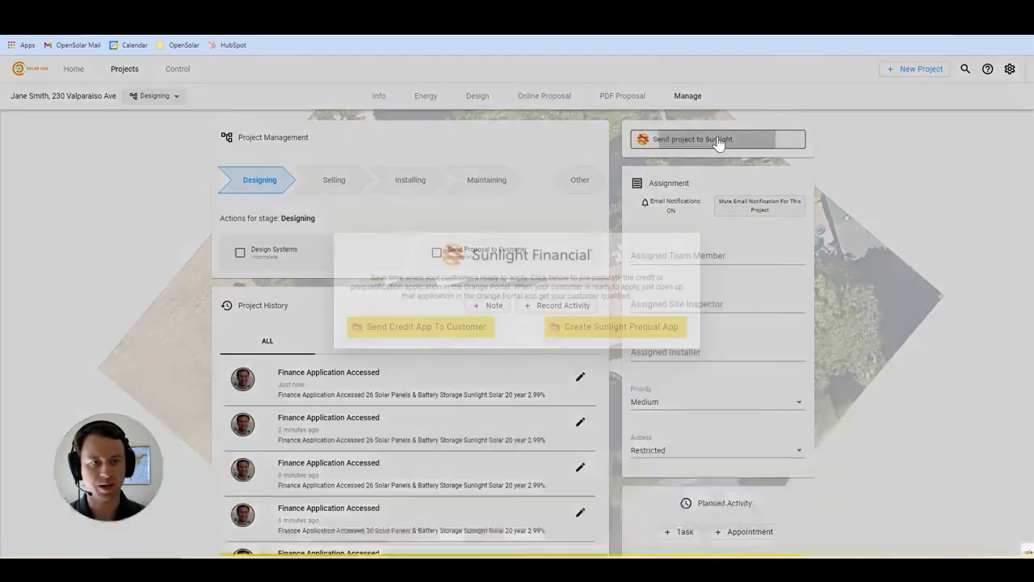